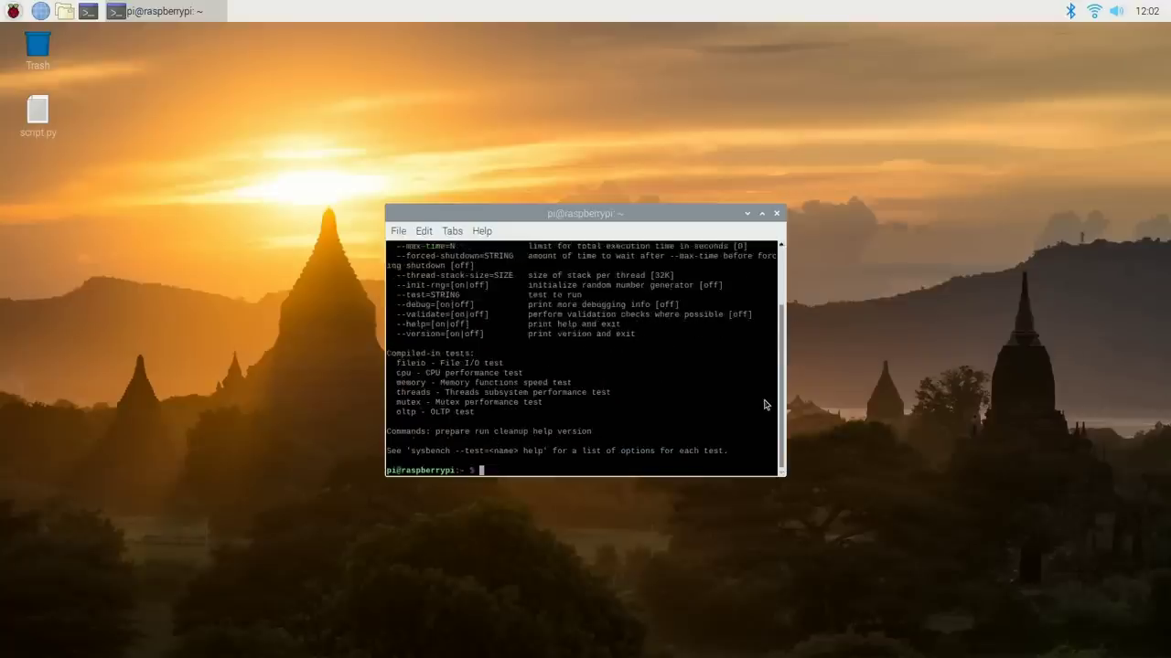
- Run the four-thread sysbench CPU test to prime 20000, finishing in 62.6718 s
text(sysbench --test=cpu --cpu-max-prime=20000 --num-threads=4)
text(run)
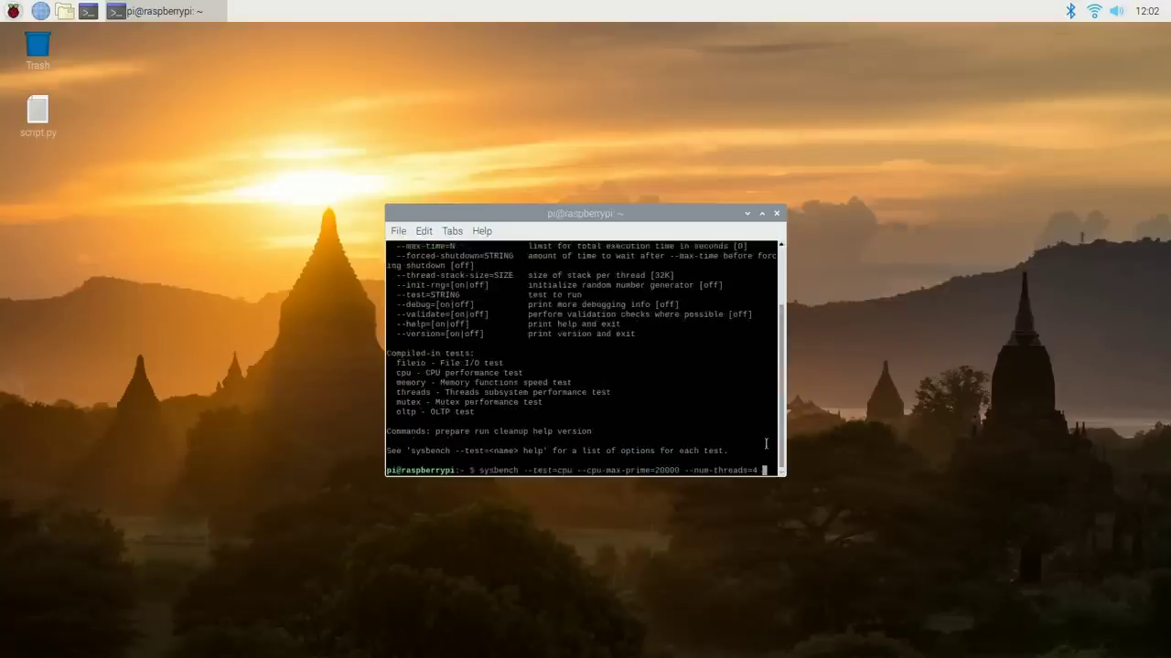
key(Return)
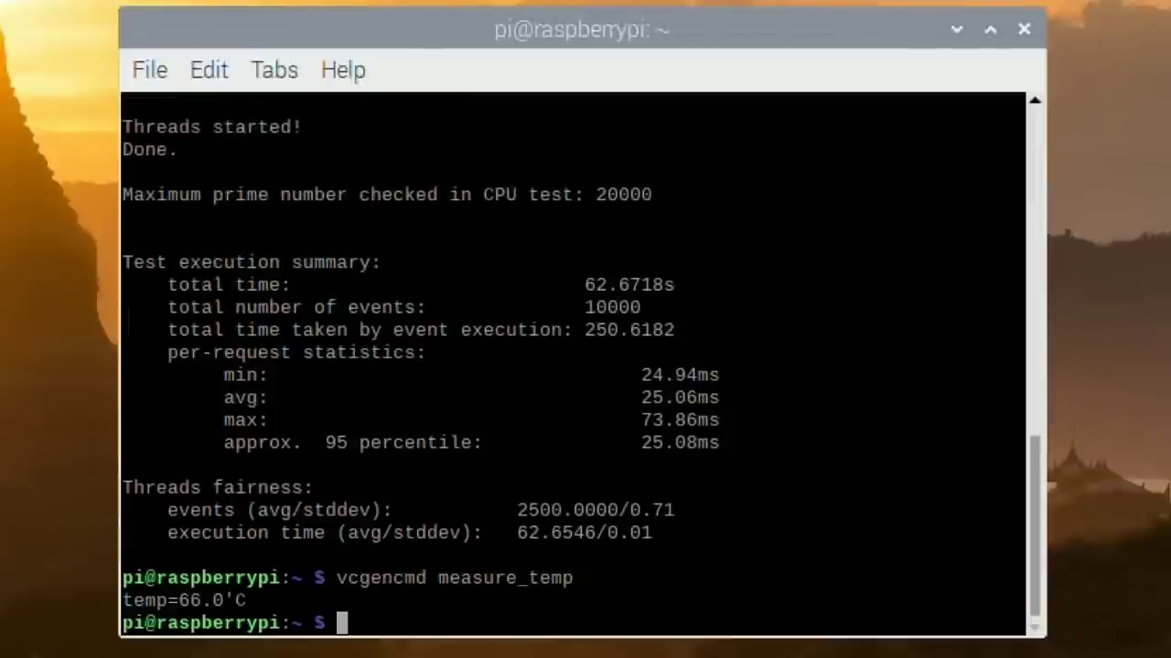
- Take two CPU temperature readings with vcgencmd measure_temp
key(Up)
key(Return)
key(Up)
key(Return)
- Rerun the sysbench CPU benchmark, then recheck the temperature twice afterward
key(Up)
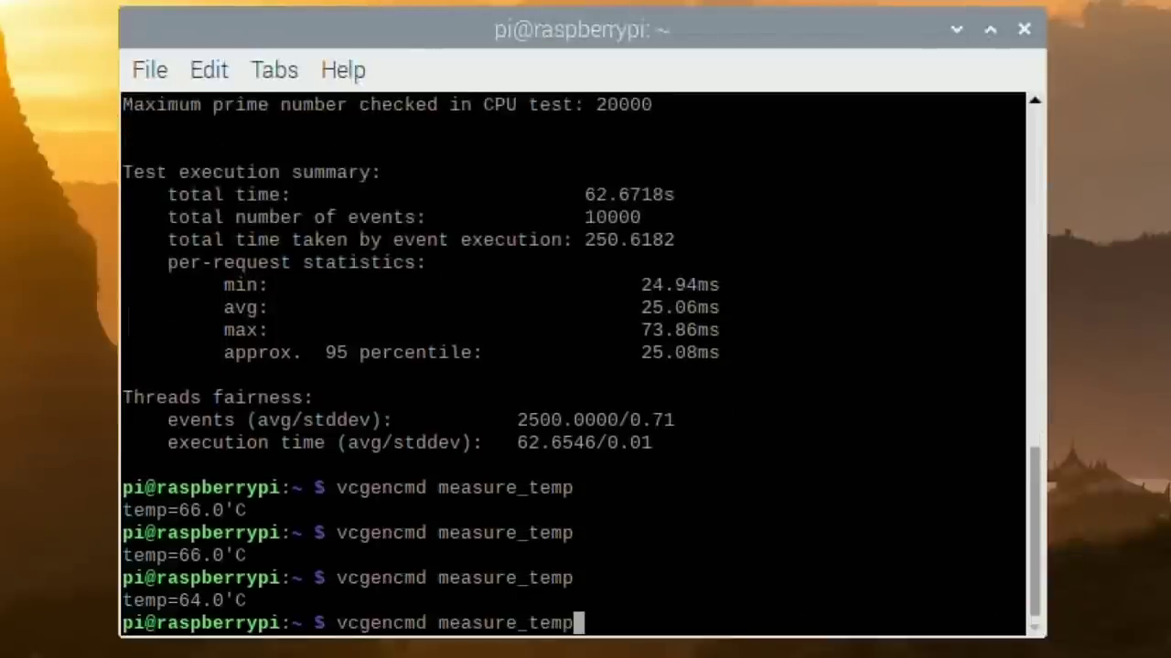
key(Up)
key(Return)
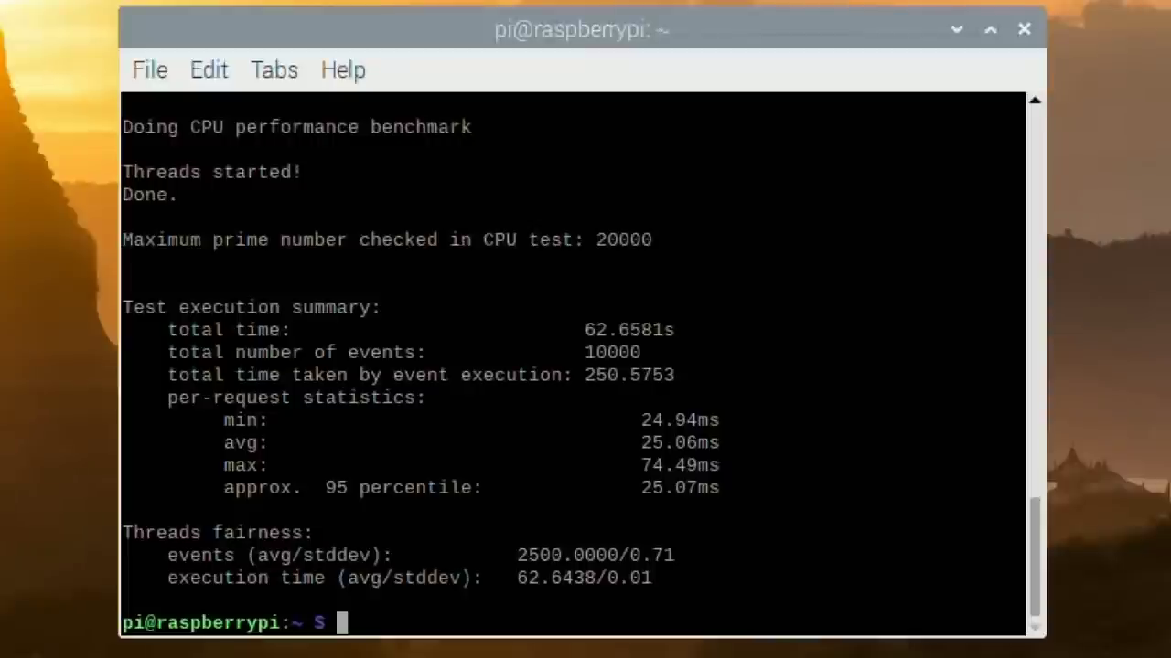
key(Up)
key(Up)
key(Return)
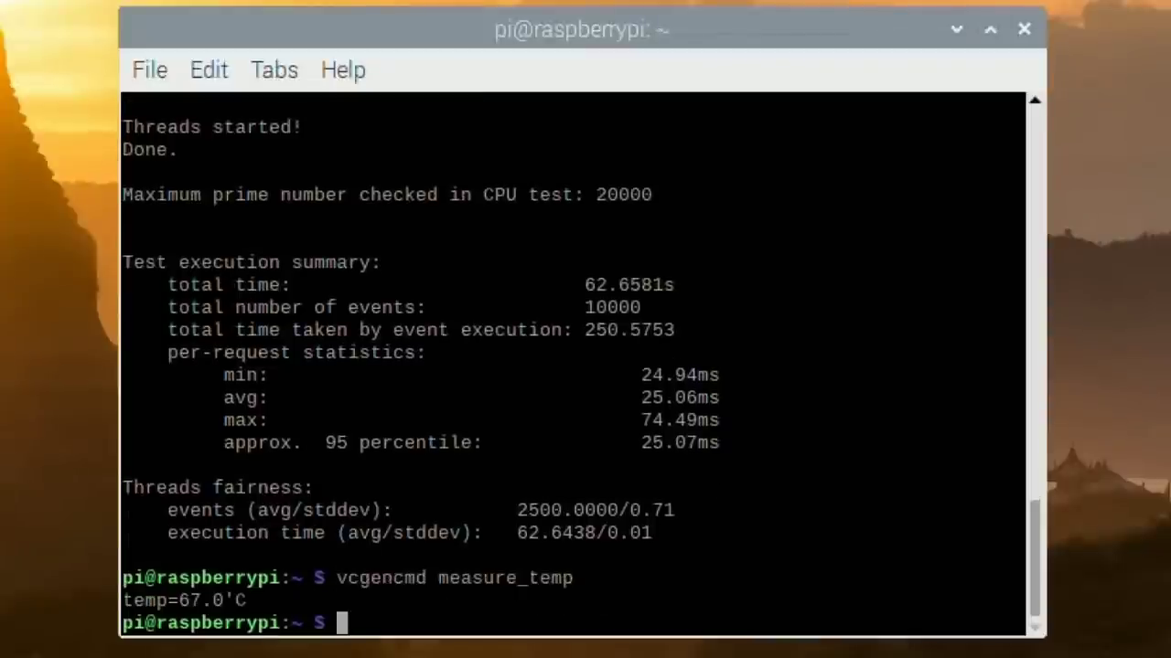
key(Up)
key(Return)
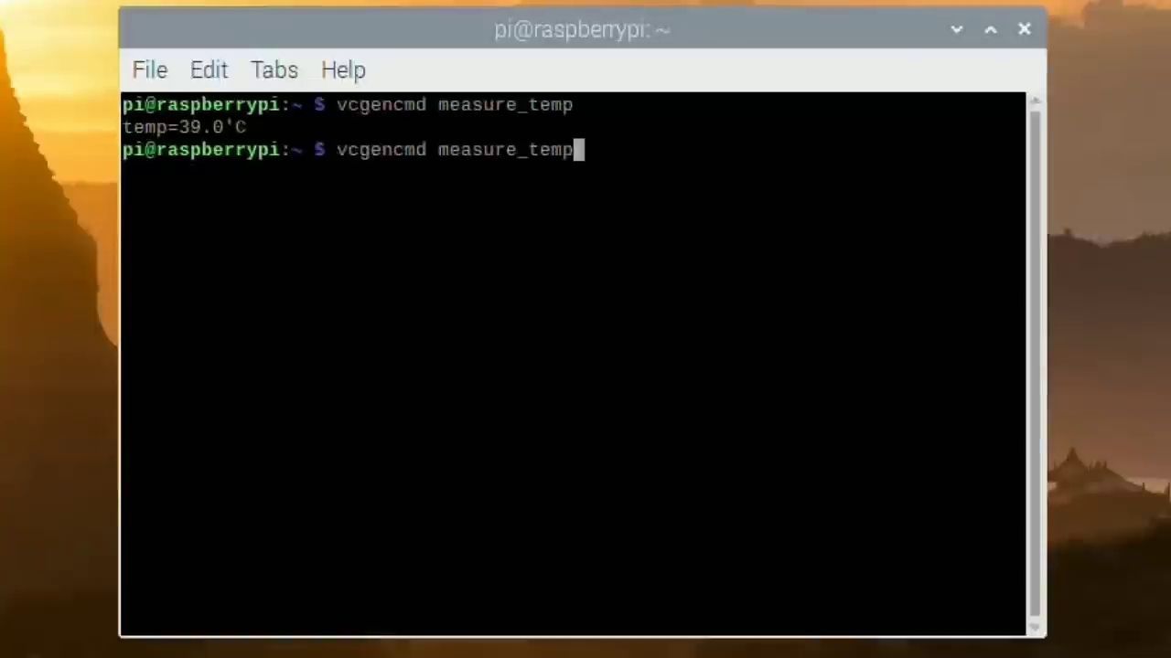
- Read the temperature, run sysbench again, and check the temperature after the run
key(Return)
key(Up)
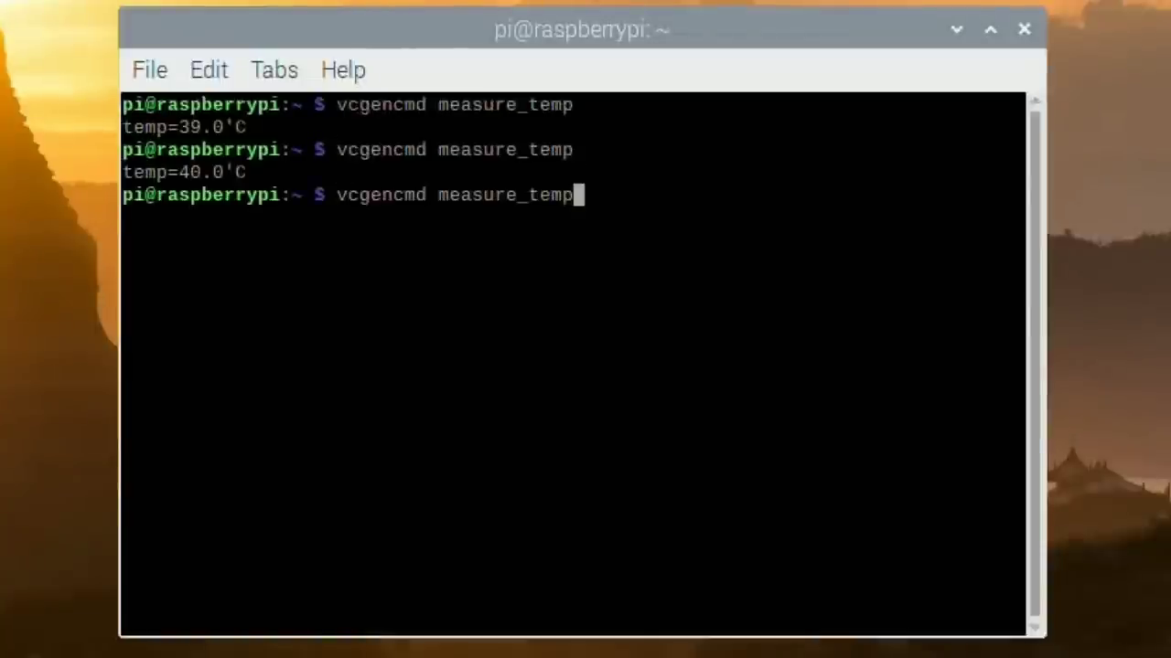
key(Up)
key(Return)
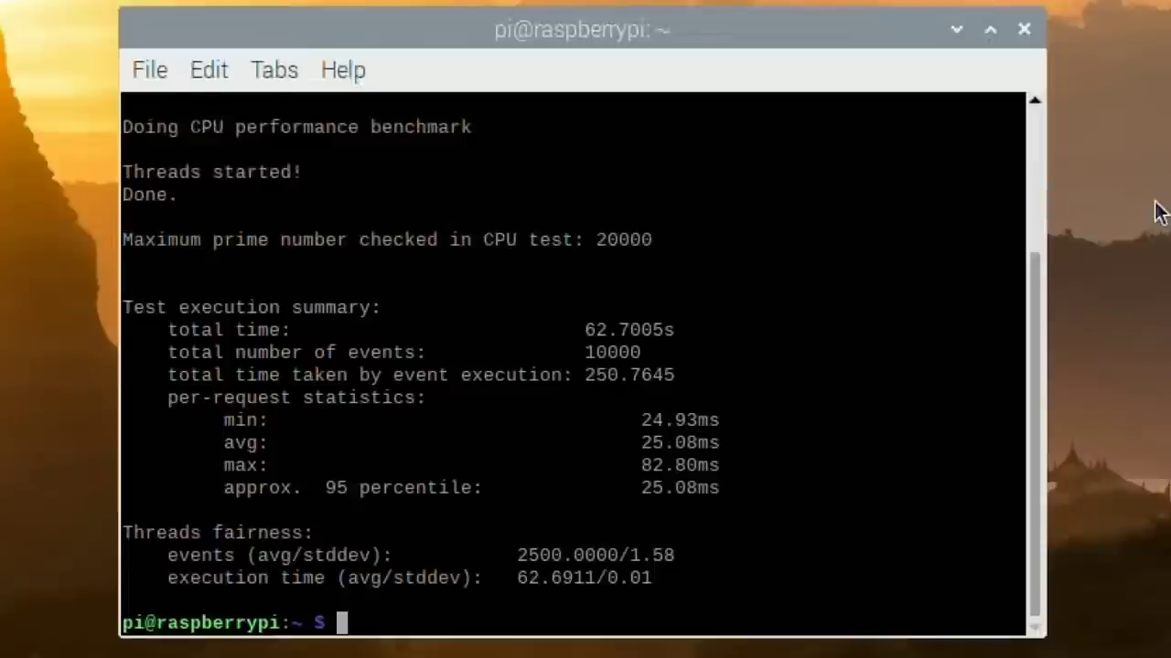
key(Up)
key(Return)
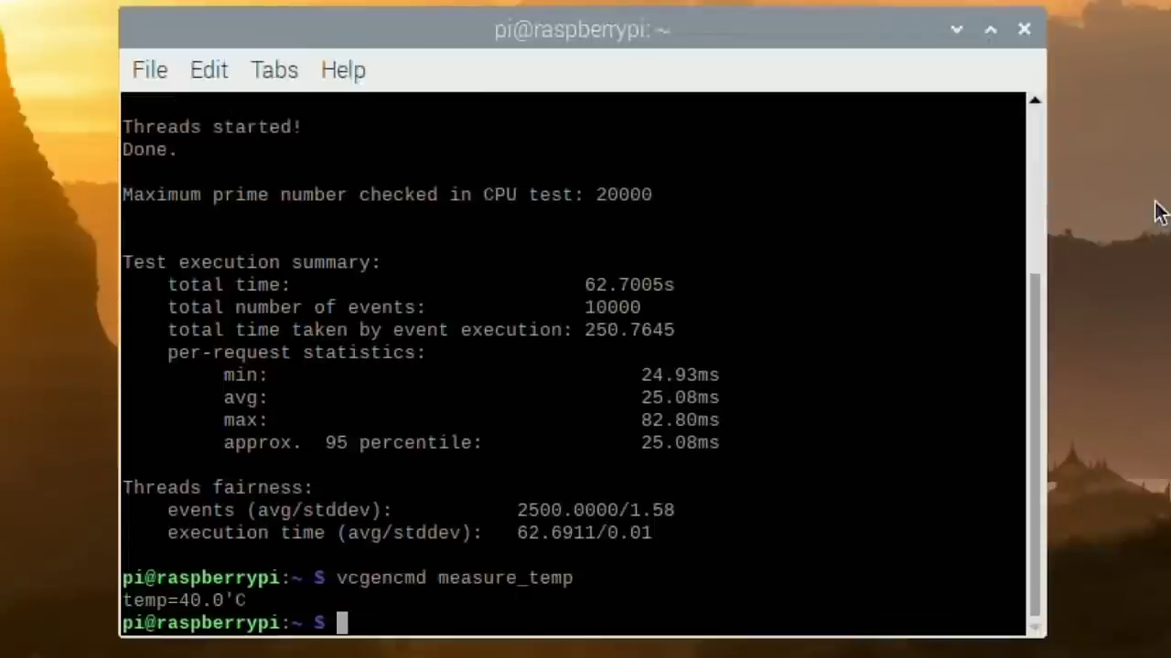
- Take another temperature reading, repeat the benchmark, and log the post-run temperature
key(Up)
key(Return)
key(Up)
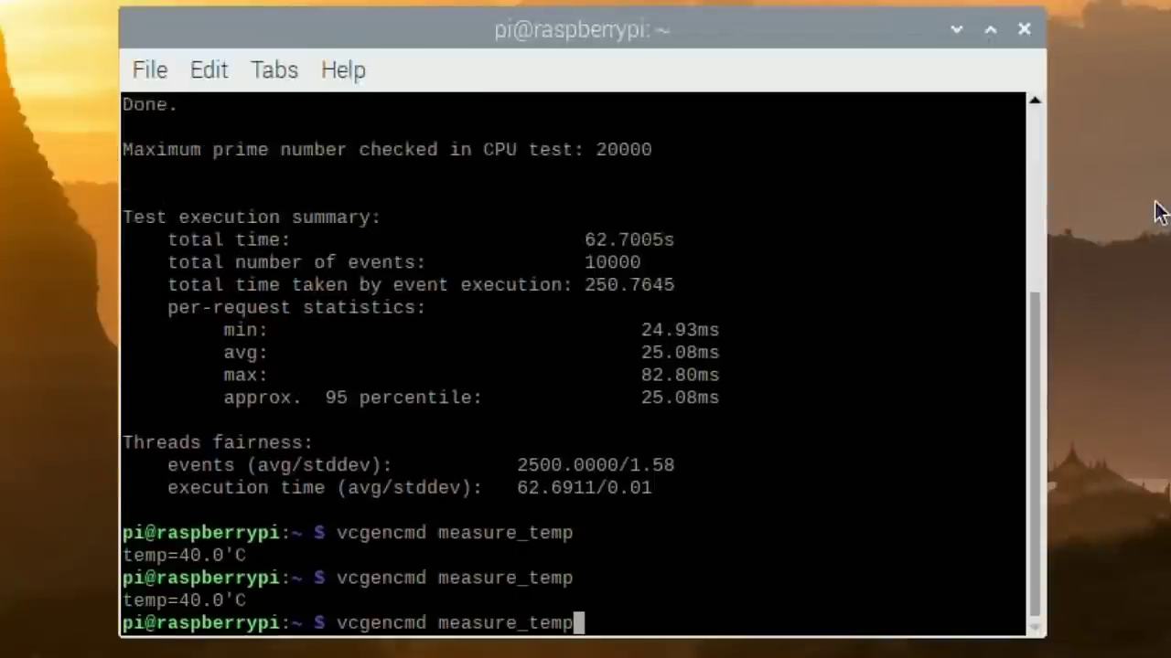
key(Up)
key(Return)
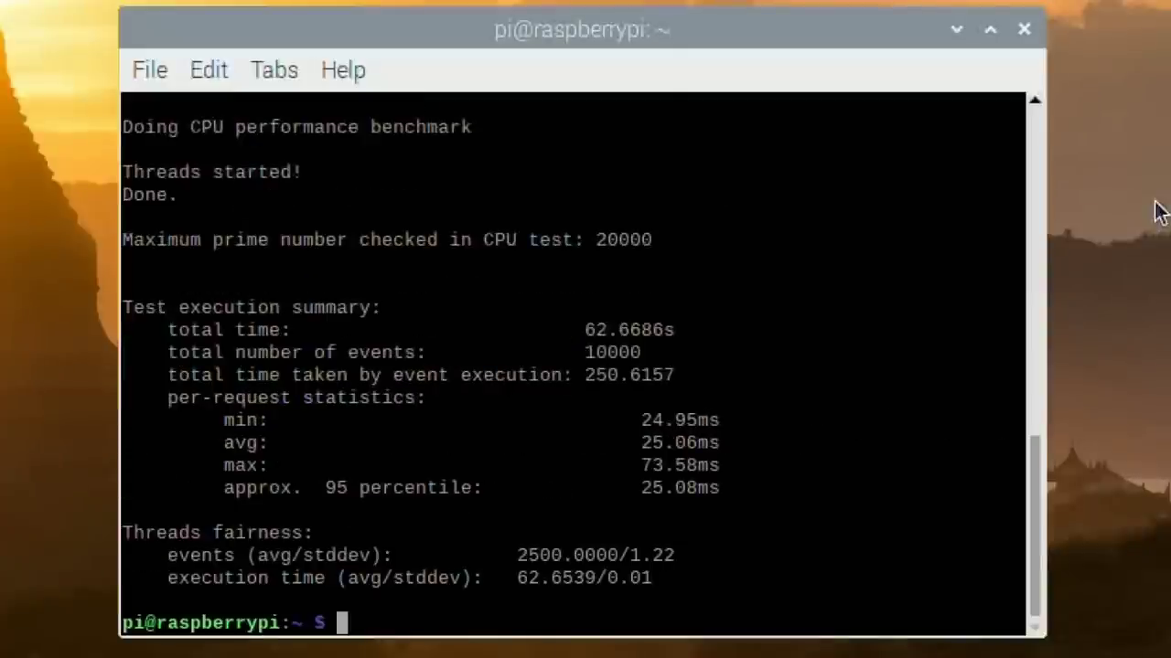
key(Up)
key(Up)
key(Return)
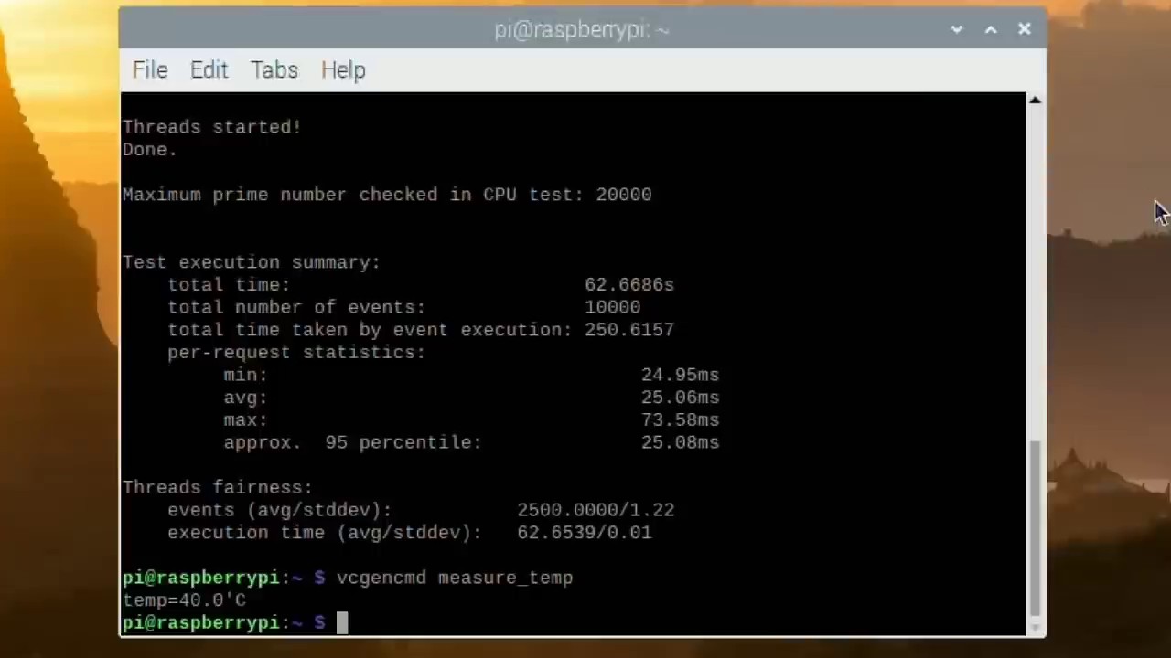
- Do a third repeat: temperature check, sysbench run, then temperature check
key(Up)
key(Return)
key(Up)
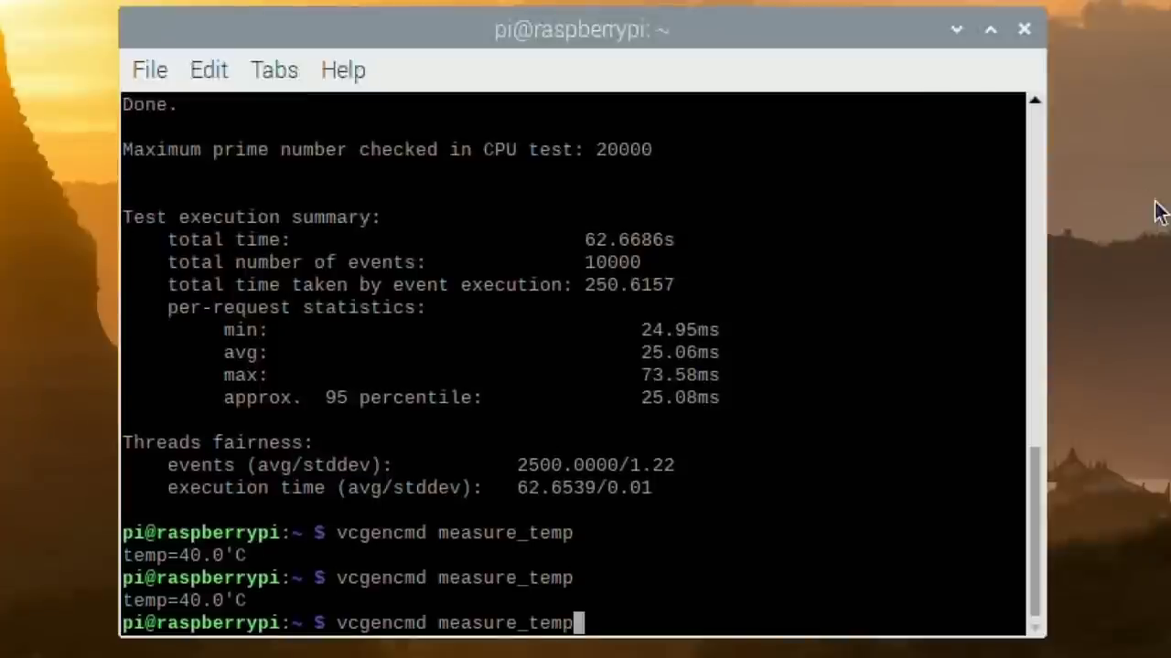
key(Up)
key(Return)
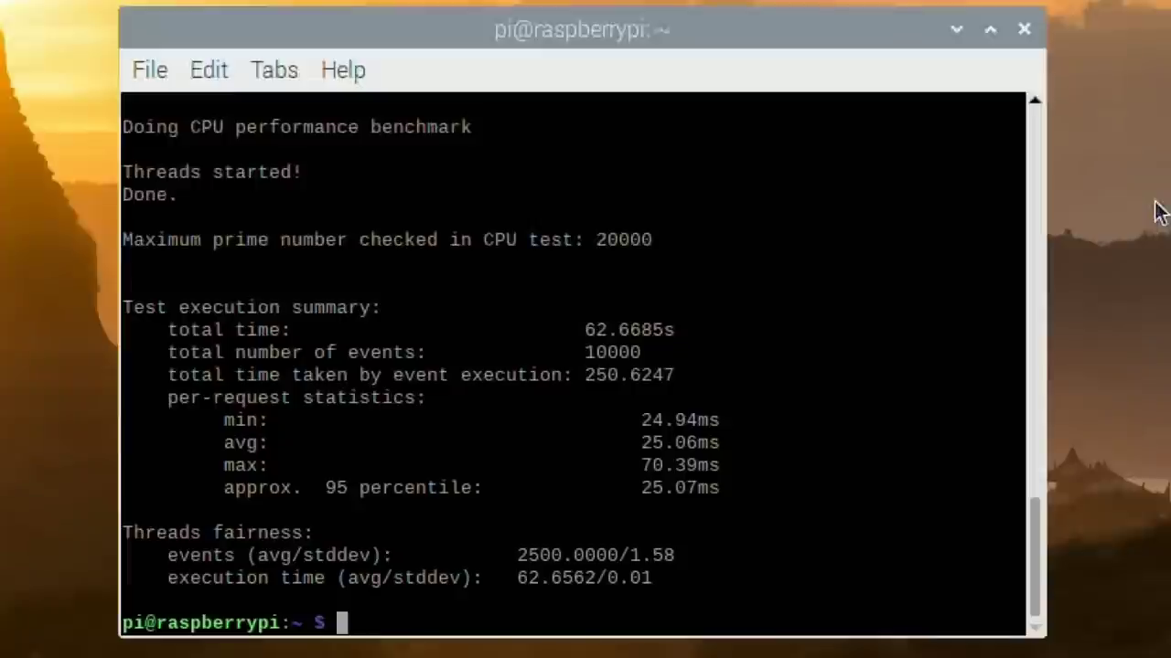
key(Up)
key(Up)
key(Return)
- Start one more sysbench run and record two more temperature readings
key(Up)
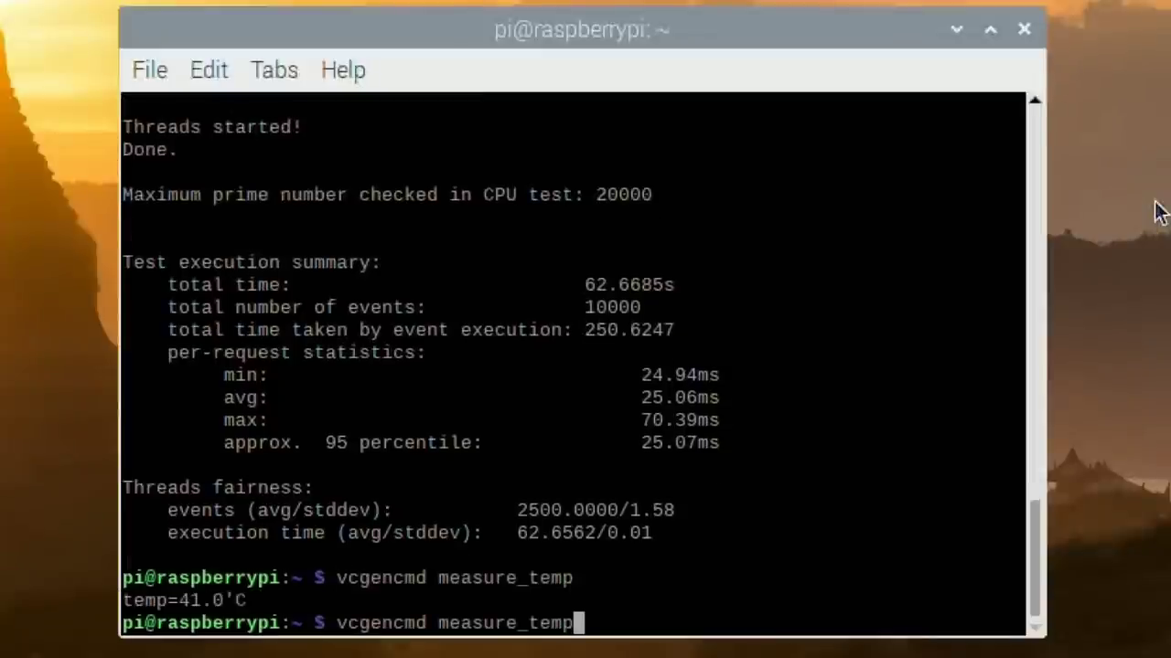
key(Return)
key(Up)
key(Up)
key(Return)
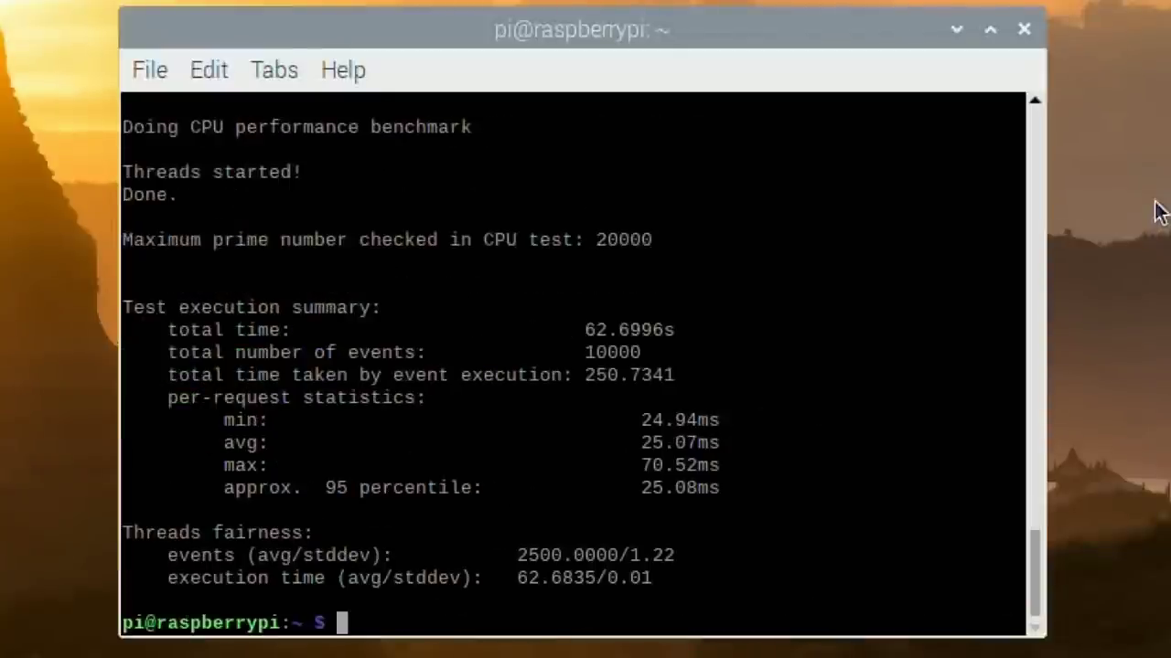
key(Up)
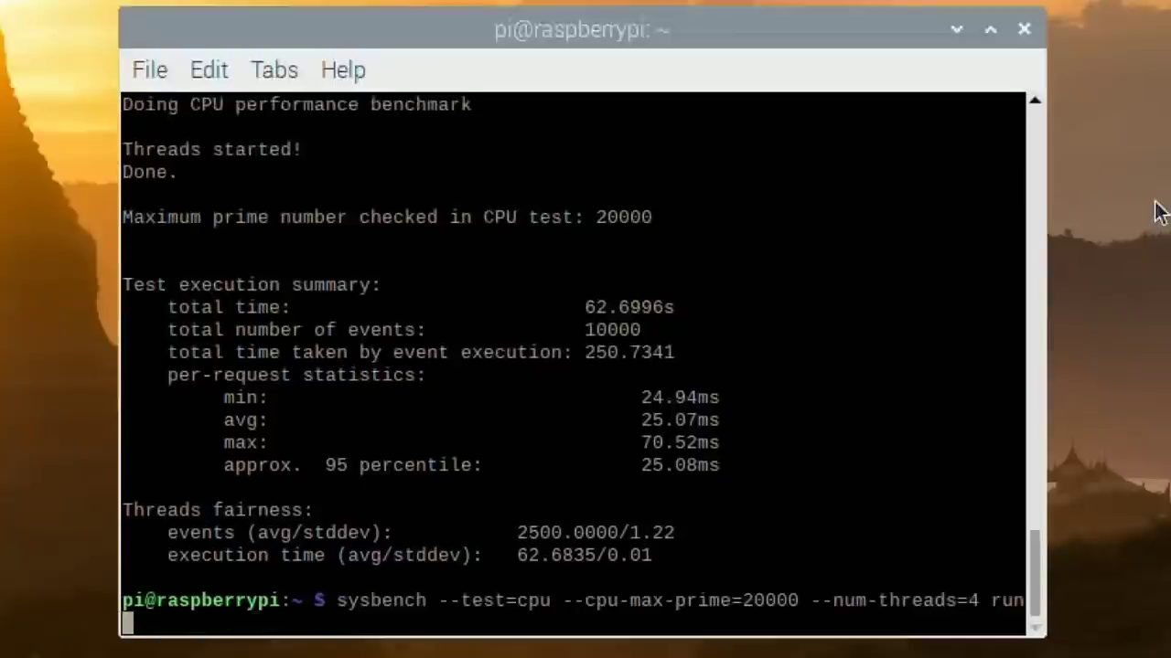
key(Up)
key(Return)
key(Up)
key(Return)
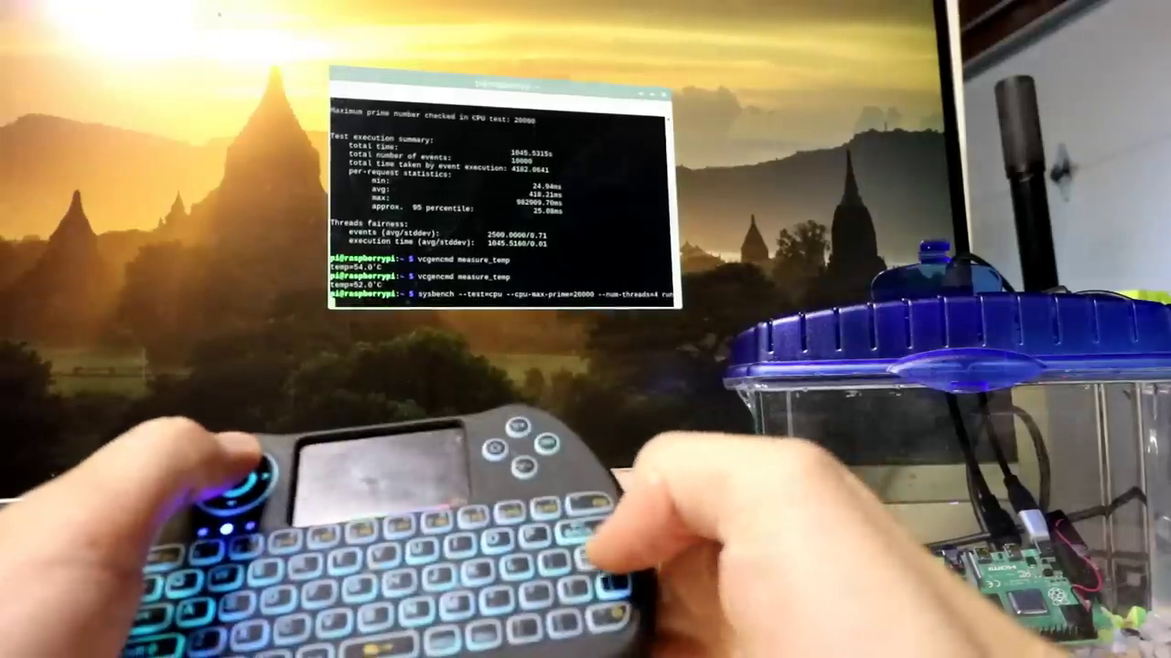
- Finish a 62.6479 s sysbench run, log 38.0–36.0'C temperatures, and start another run
key(Return)
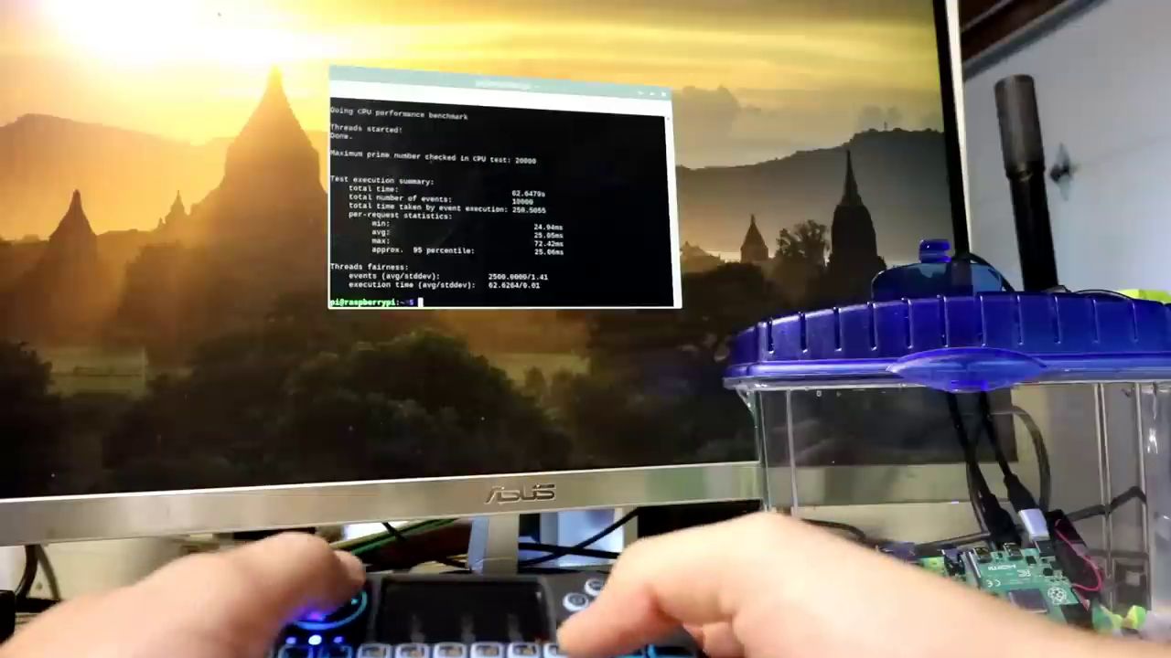
key(Up)
key(Up)
key(Return)
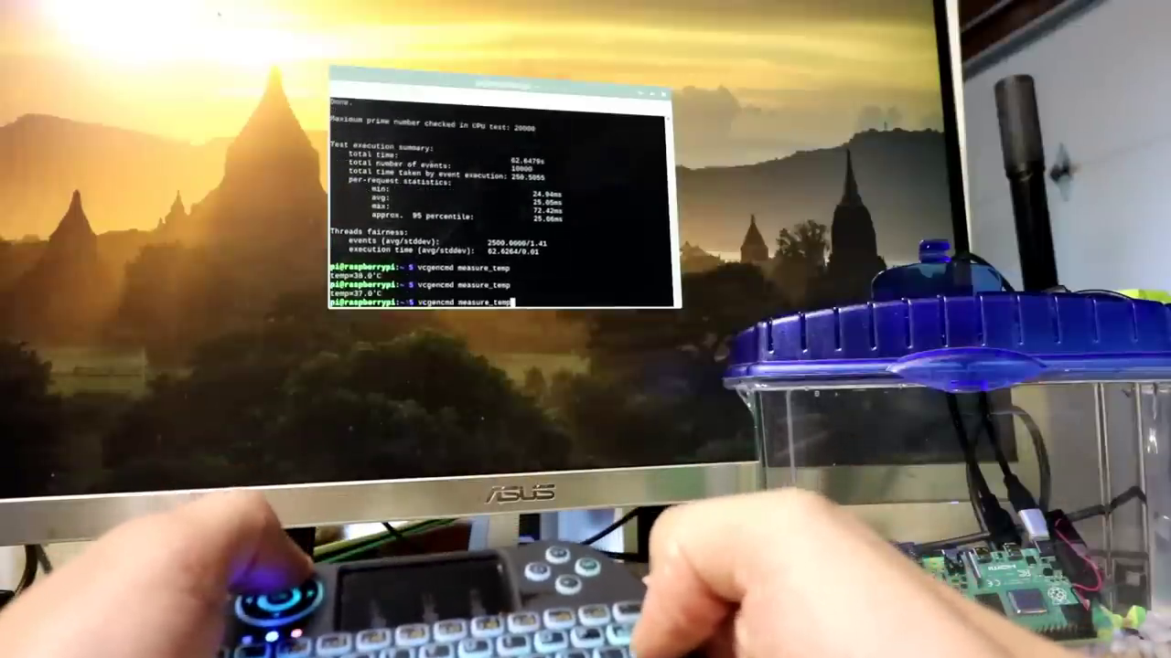
key(Return)
key(Return)
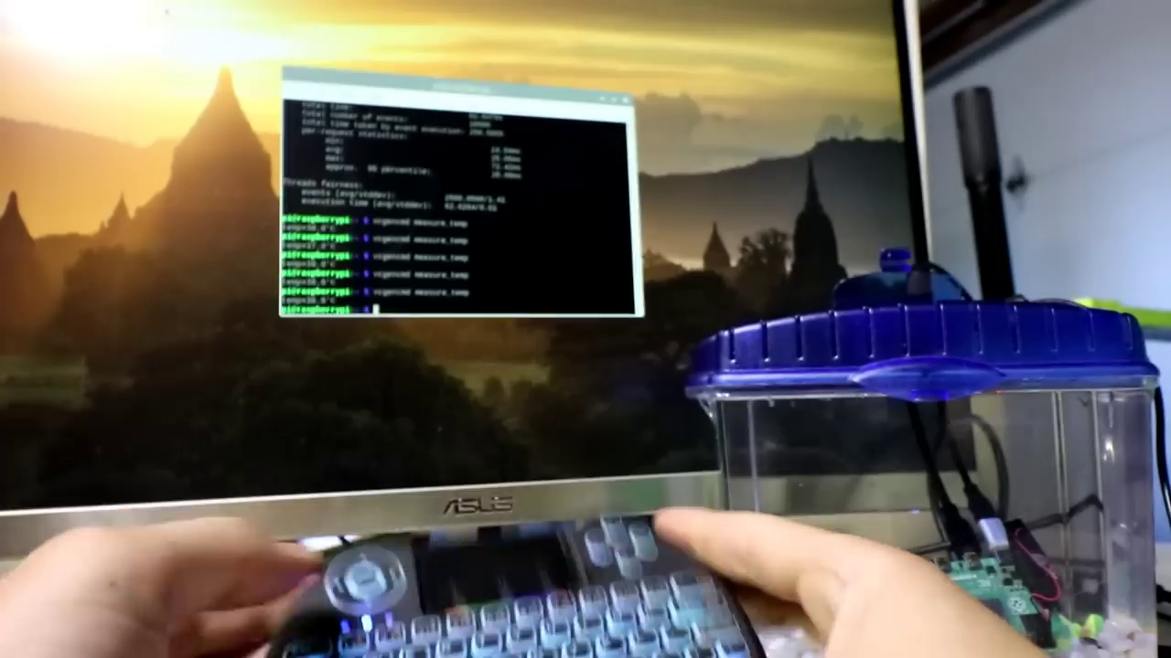
key(Up)
key(Up)
key(Up)
key(Up)
key(Up)
key(Up)
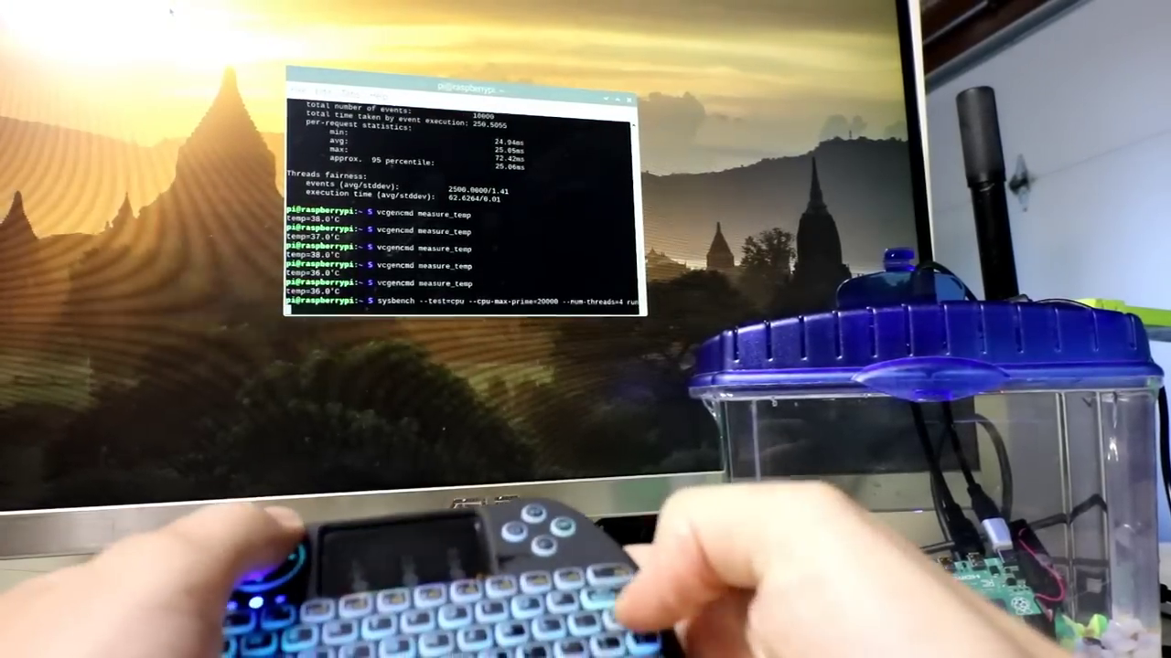
key(Return)
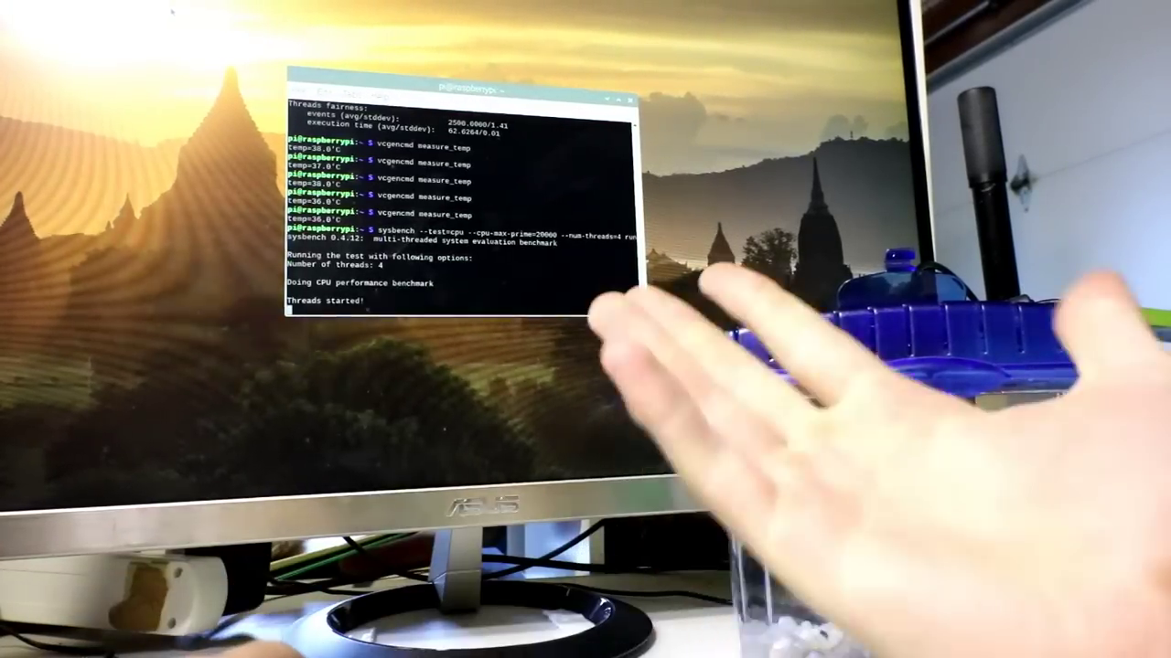